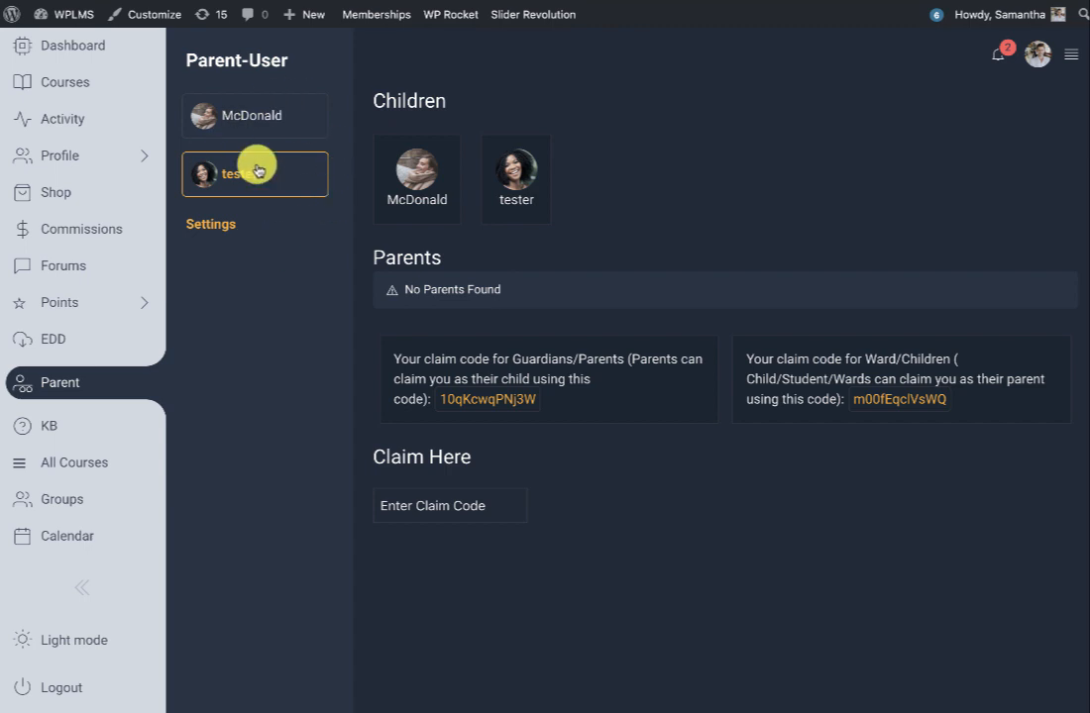
# - View the progress dashboards of both linked children, including the second child's student statistics
pyautogui.click(240, 111)
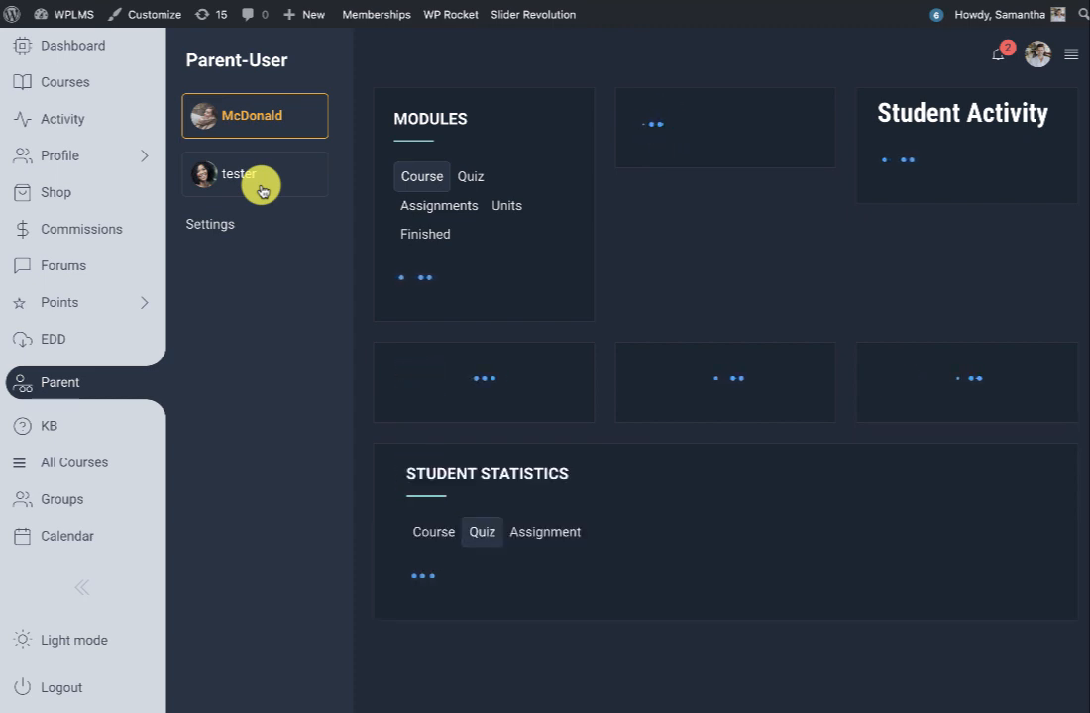
pyautogui.click(263, 190)
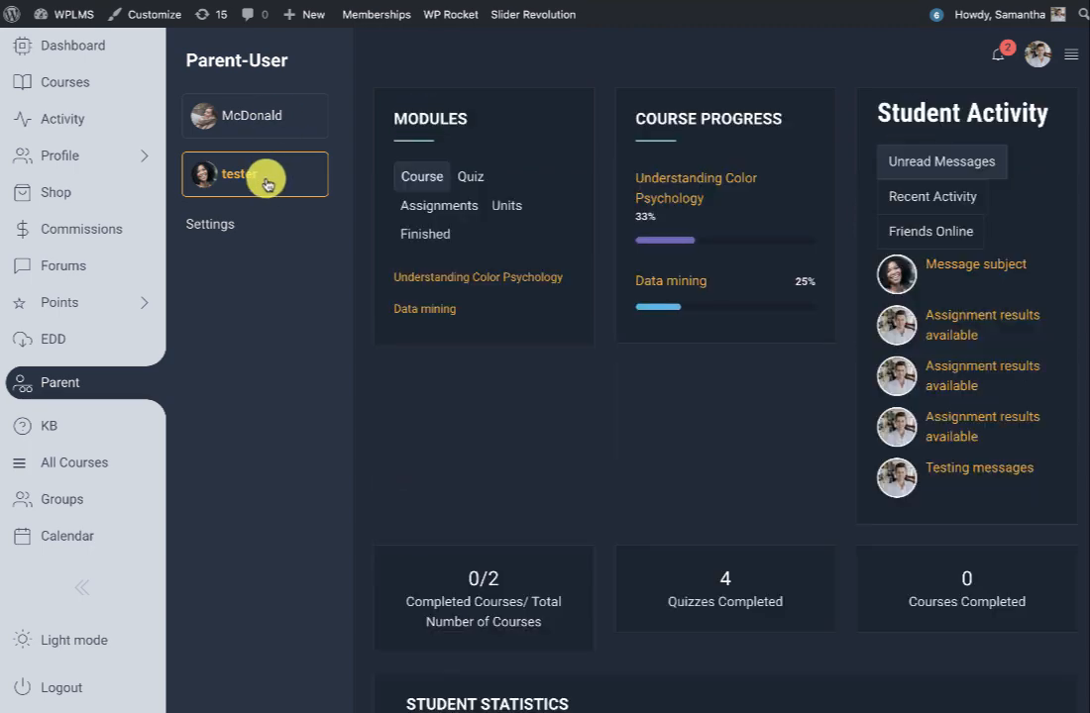
pyautogui.scroll(-5, 640, 402)
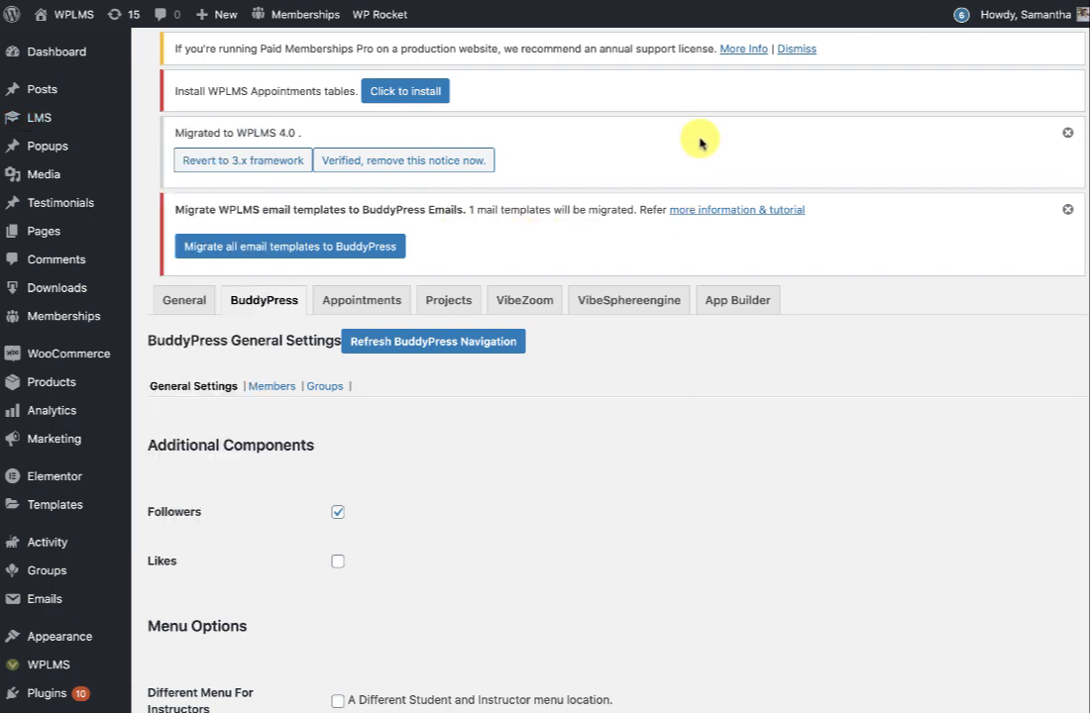
# - Open the site's menu editor and review the structure of the VibeBP Profile Menu
pyautogui.scroll(-5, 699, 144)
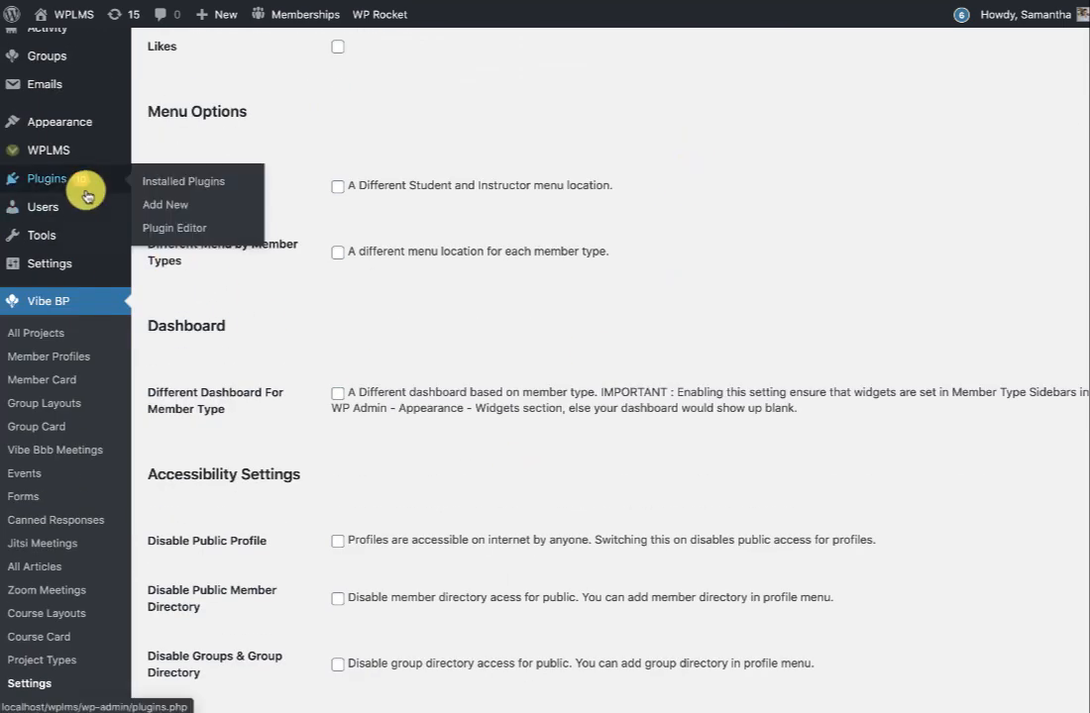
pyautogui.moveTo(54, 124)
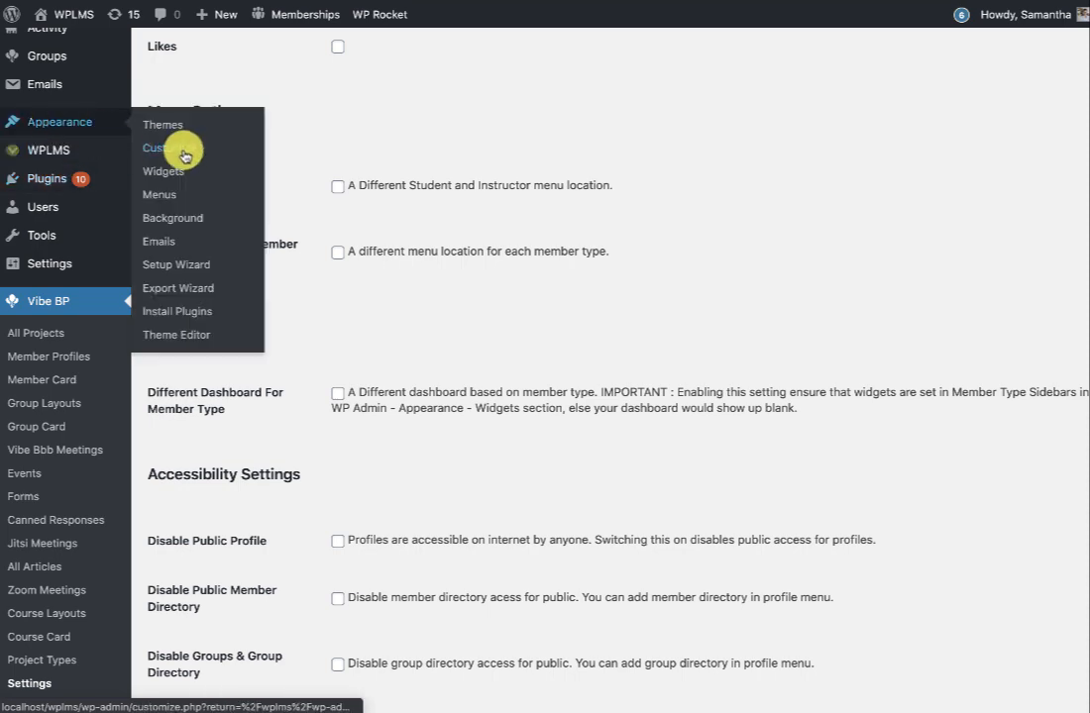
pyautogui.click(159, 196)
pyautogui.scroll(-5, 540, 402)
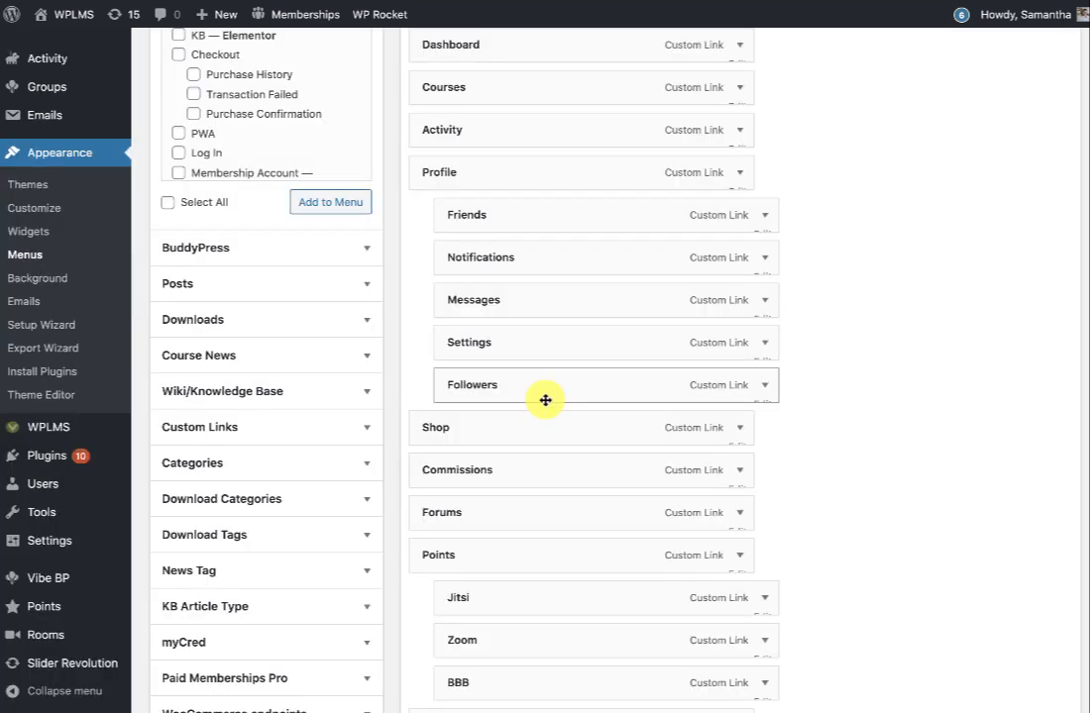
pyautogui.scroll(5, 545, 399)
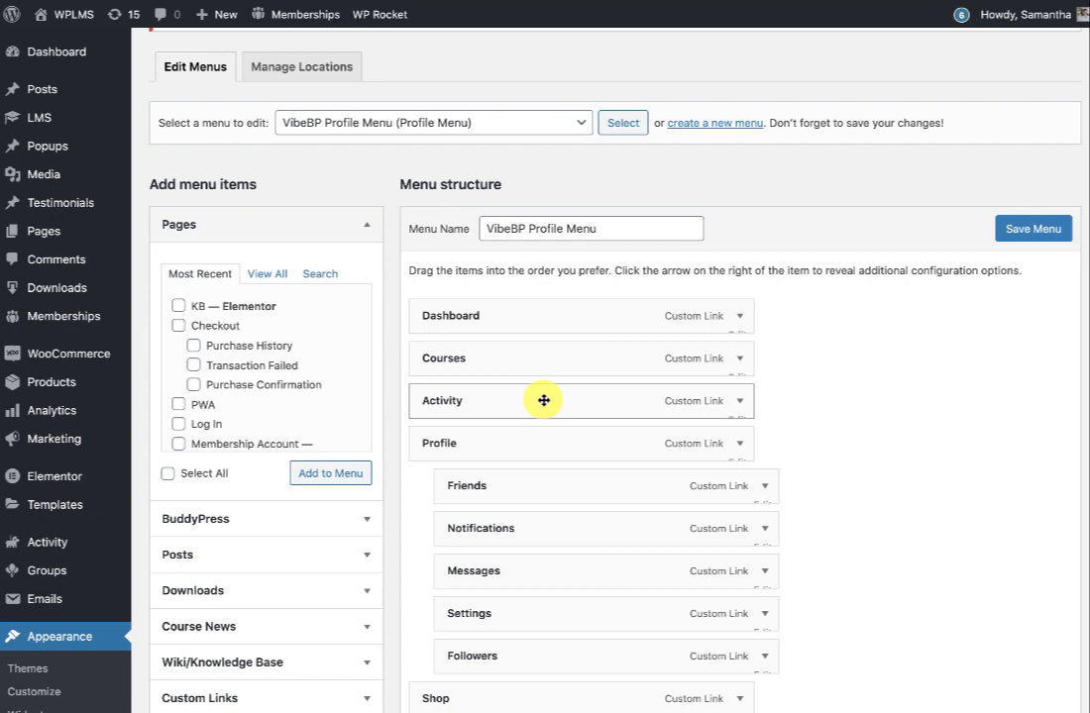
# - Find the Parent link among the BuddyPress logged-in links and locate the Parent item in the profile menu structure
pyautogui.click(367, 521)
pyautogui.scroll(-3, 297, 517)
pyautogui.moveTo(193, 507); pyautogui.dragTo(222, 509)
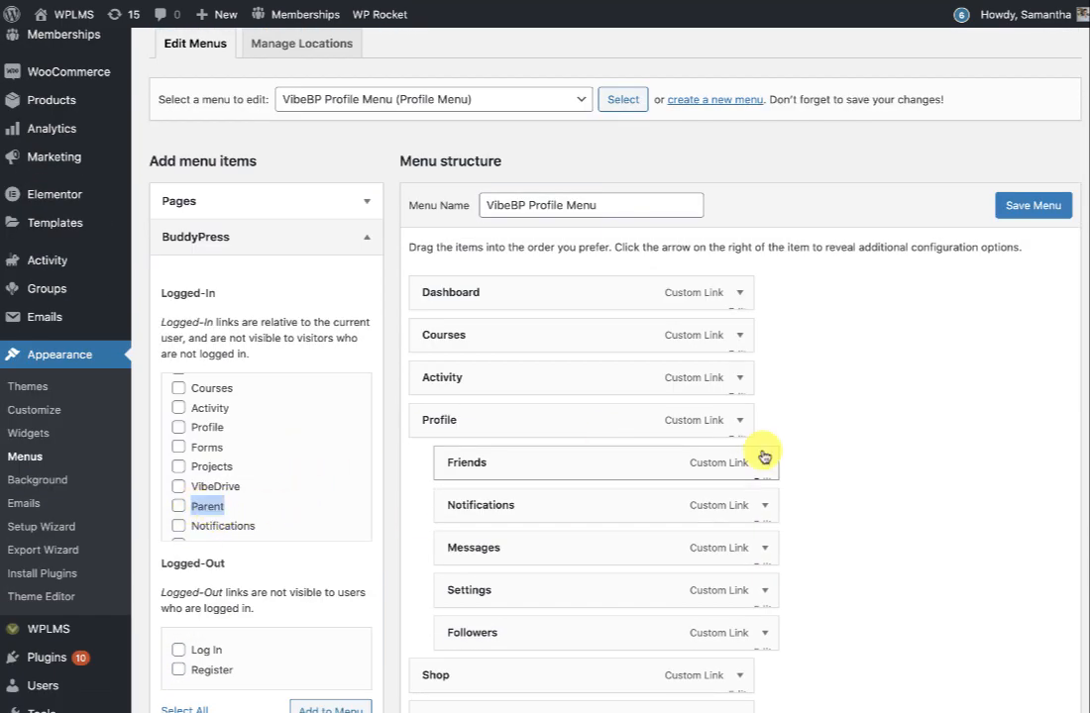
pyautogui.scroll(-6, 763, 455)
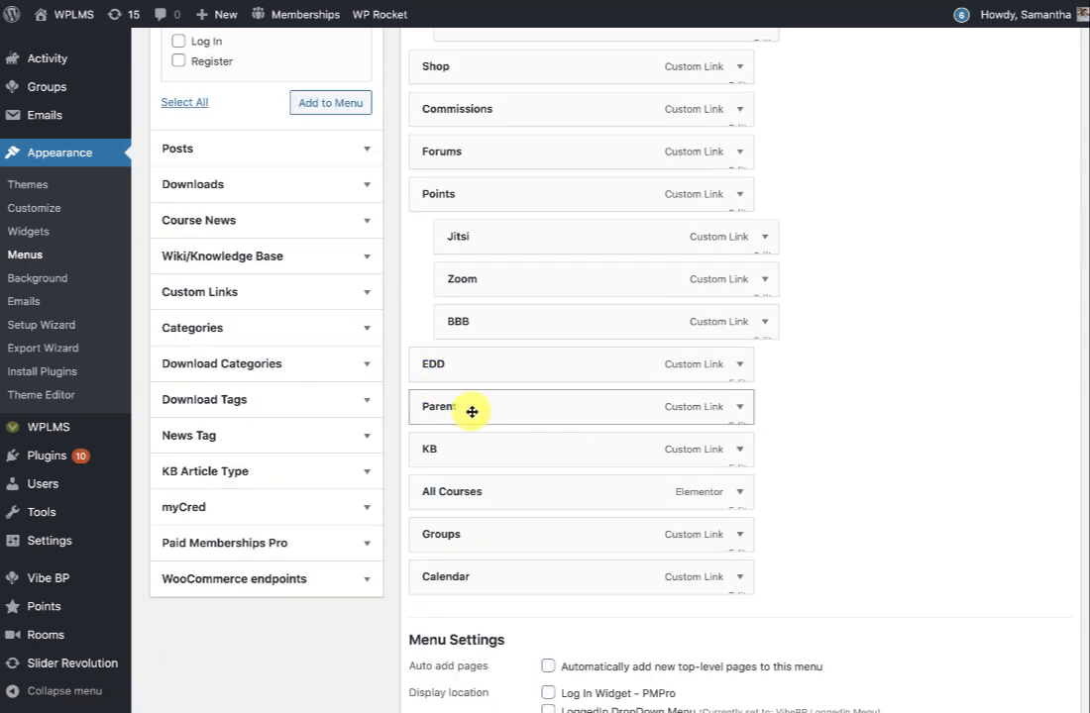
pyautogui.scroll(-1, 171, 622)
# - Open the Vibe BP settings and view the BuddyPress member types, including Parent
pyautogui.moveTo(30, 577)
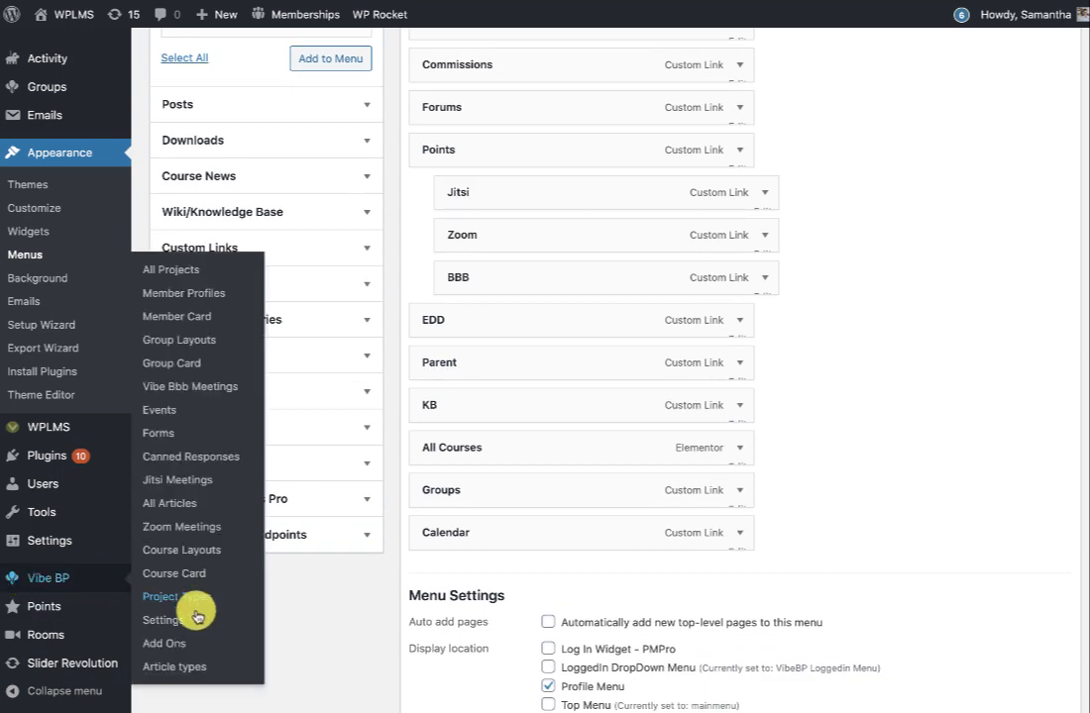
pyautogui.click(173, 628)
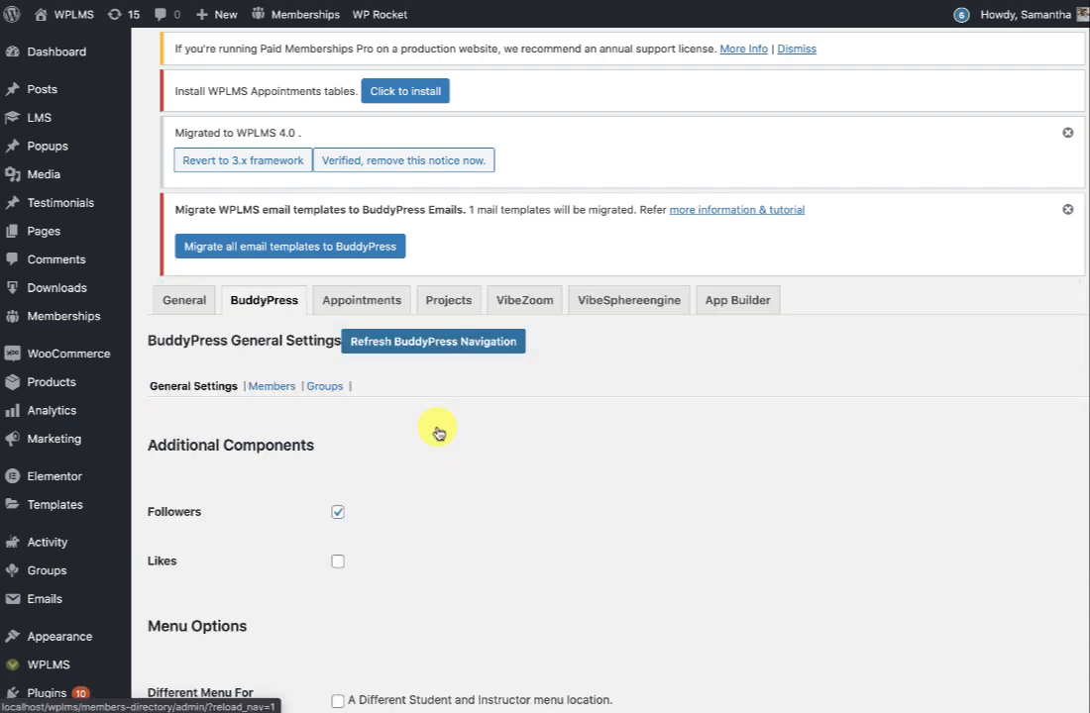
pyautogui.scroll(-2, 485, 531)
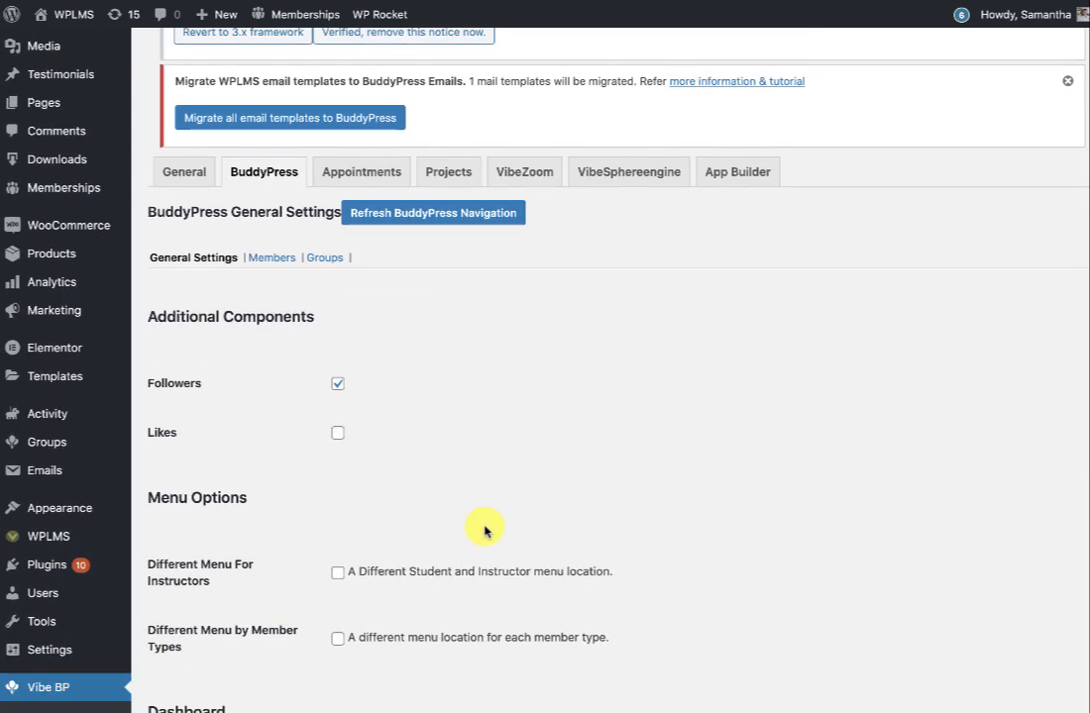
pyautogui.click(271, 259)
pyautogui.scroll(-3, 506, 392)
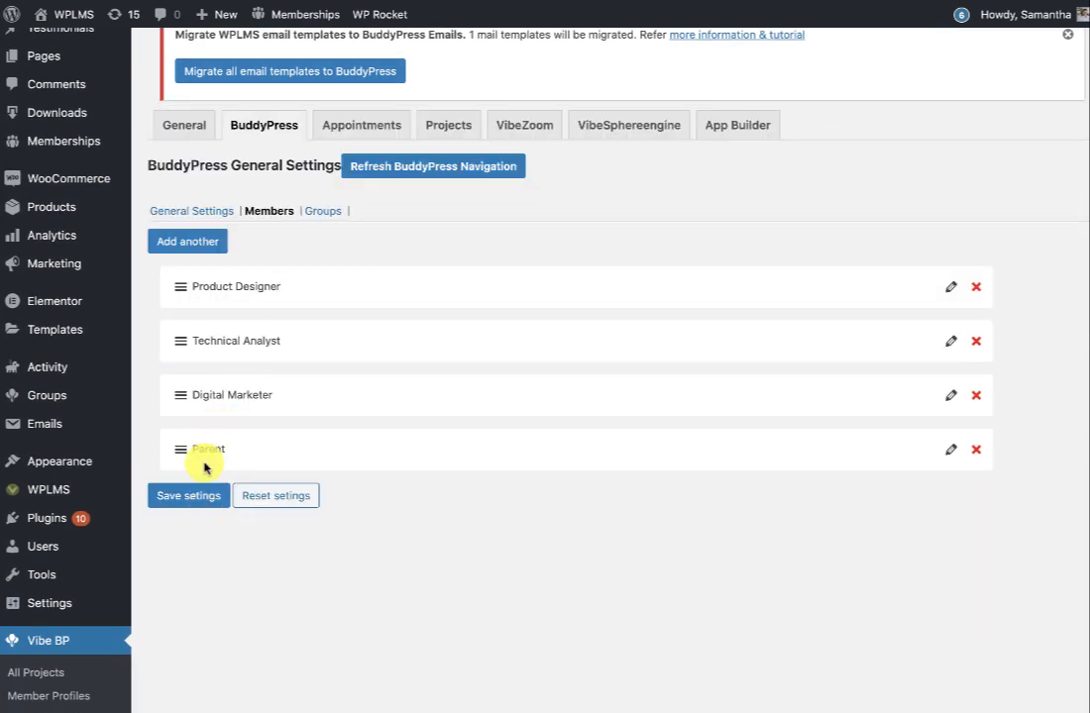
# - Return to the BuddyPress general settings and enable Different Menu by Member Types
pyautogui.click(214, 212)
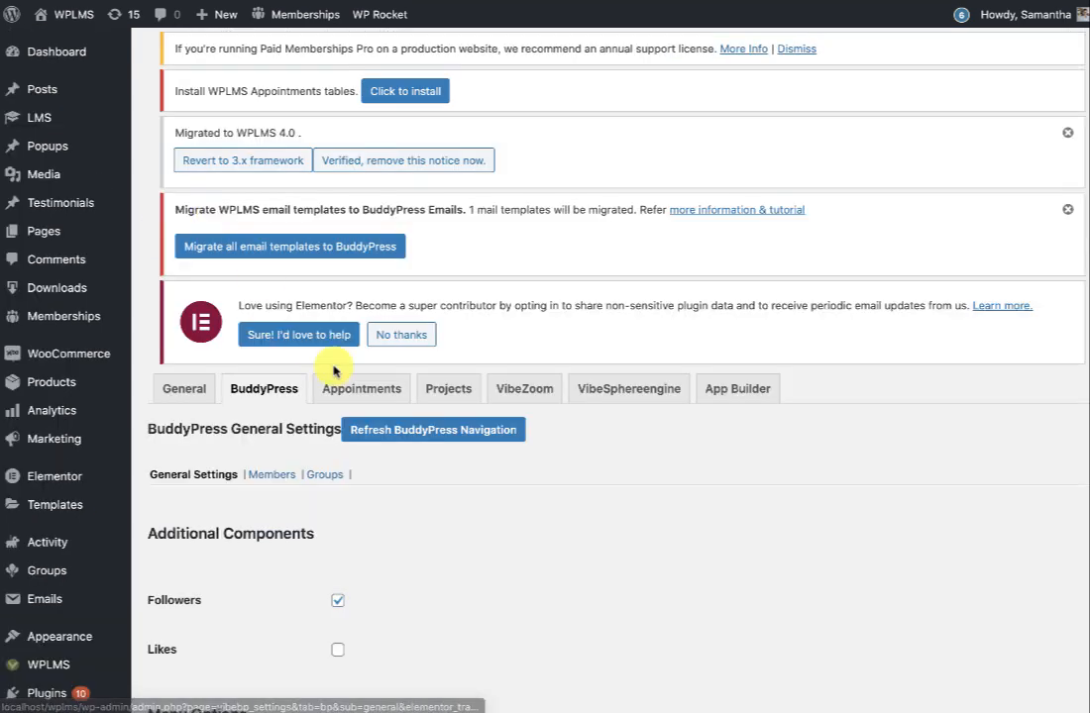
pyautogui.scroll(-3, 334, 364)
pyautogui.scroll(-2, 334, 364)
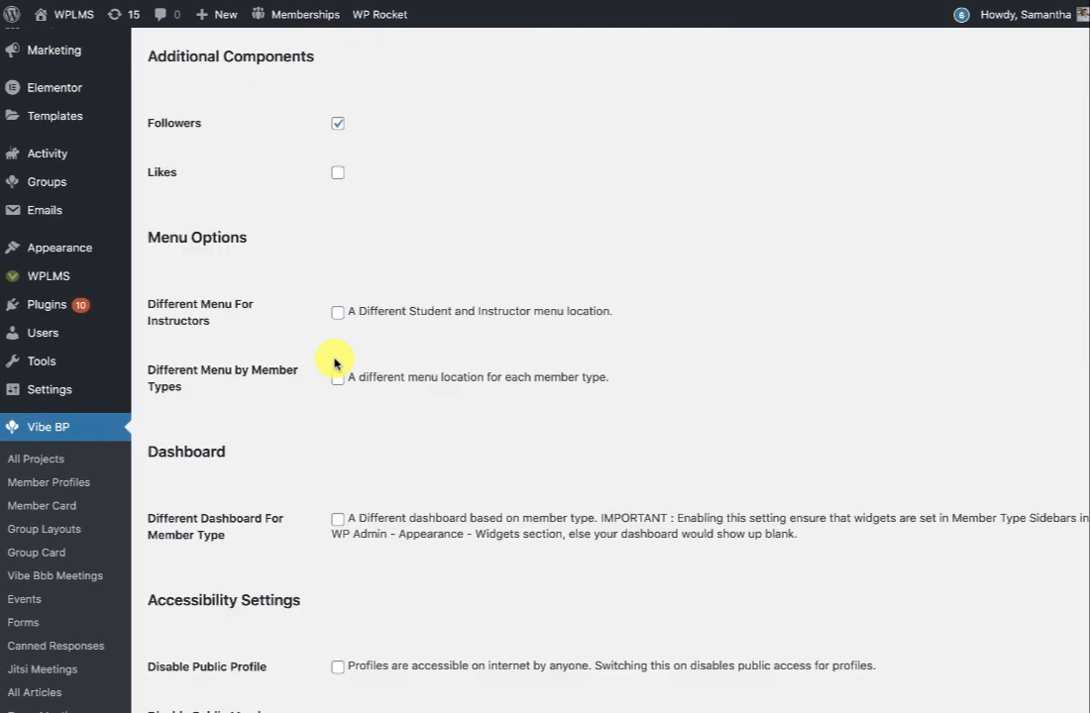
pyautogui.scroll(-2, 238, 505)
pyautogui.scroll(2, 212, 496)
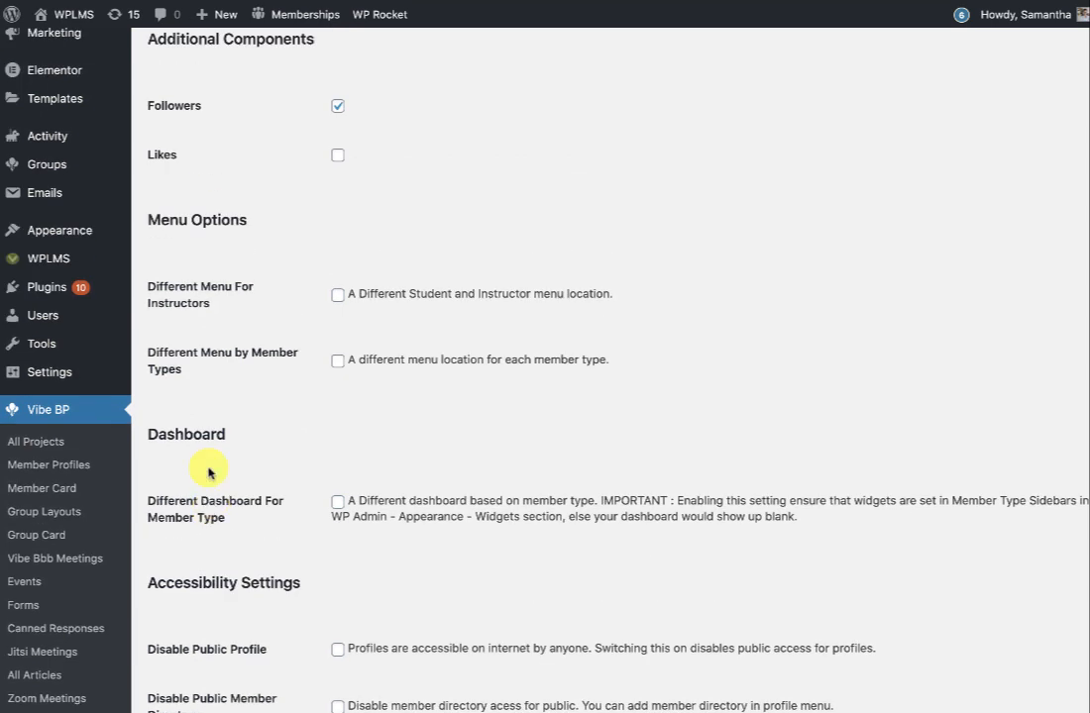
pyautogui.moveTo(164, 353); pyautogui.dragTo(244, 374)
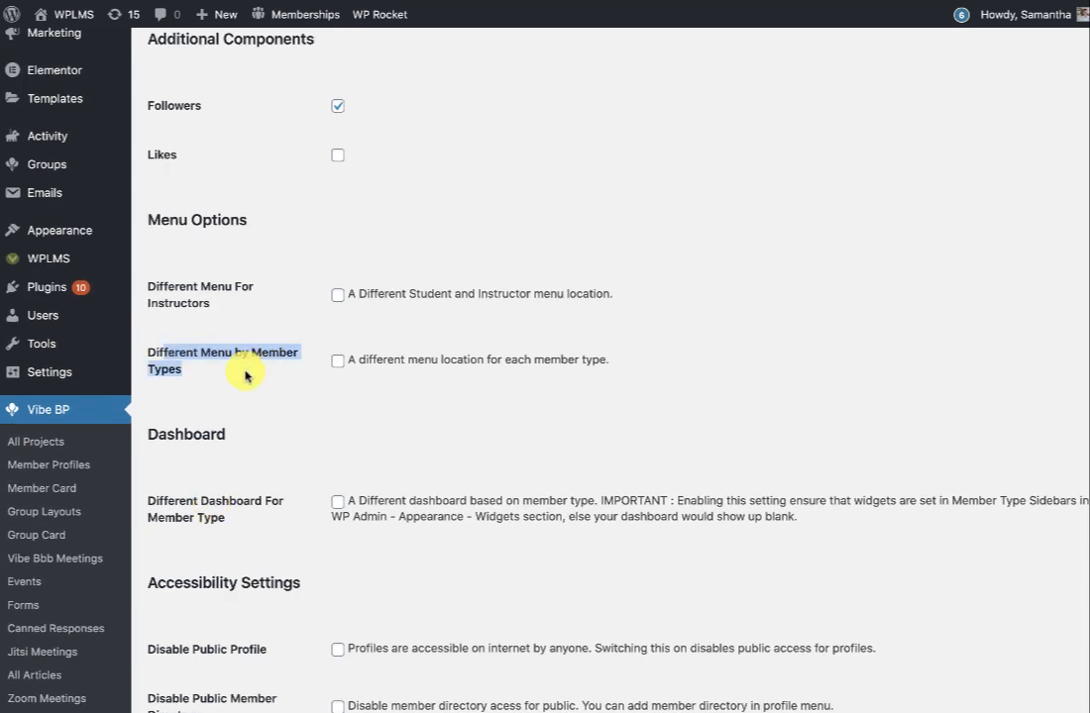
pyautogui.click(337, 361)
pyautogui.scroll(-5, 724, 433)
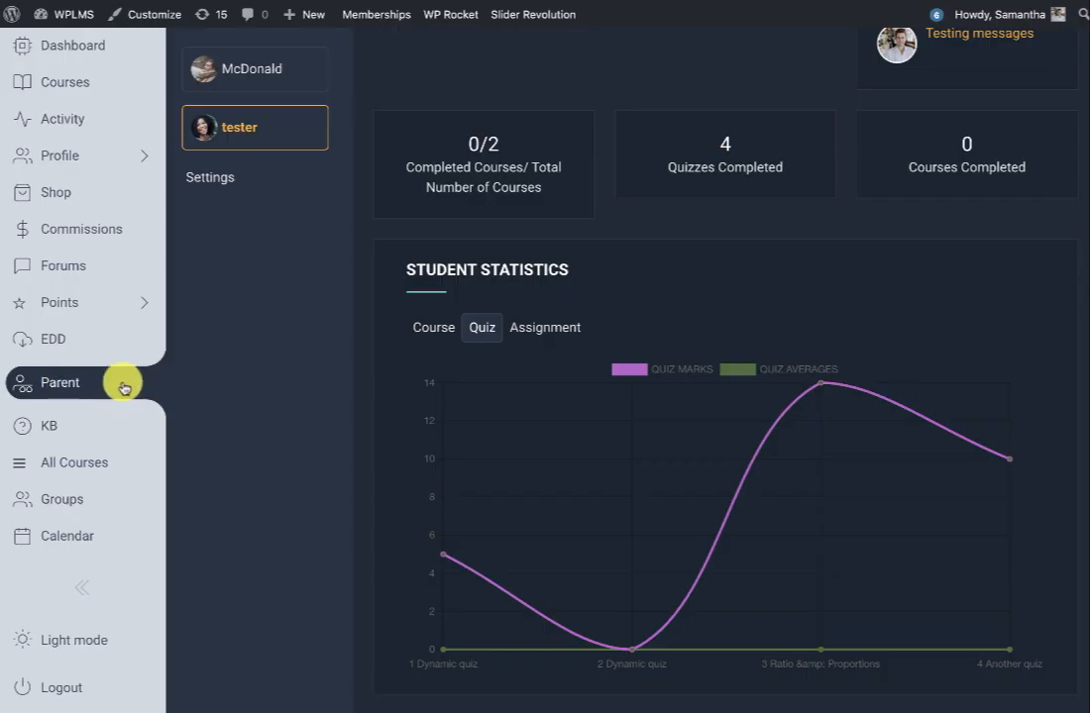
# - Open the Parent page's settings, review the Claim your ward section and activate the child claim code field
pyautogui.click(121, 383)
pyautogui.moveTo(365, 458); pyautogui.dragTo(590, 476)
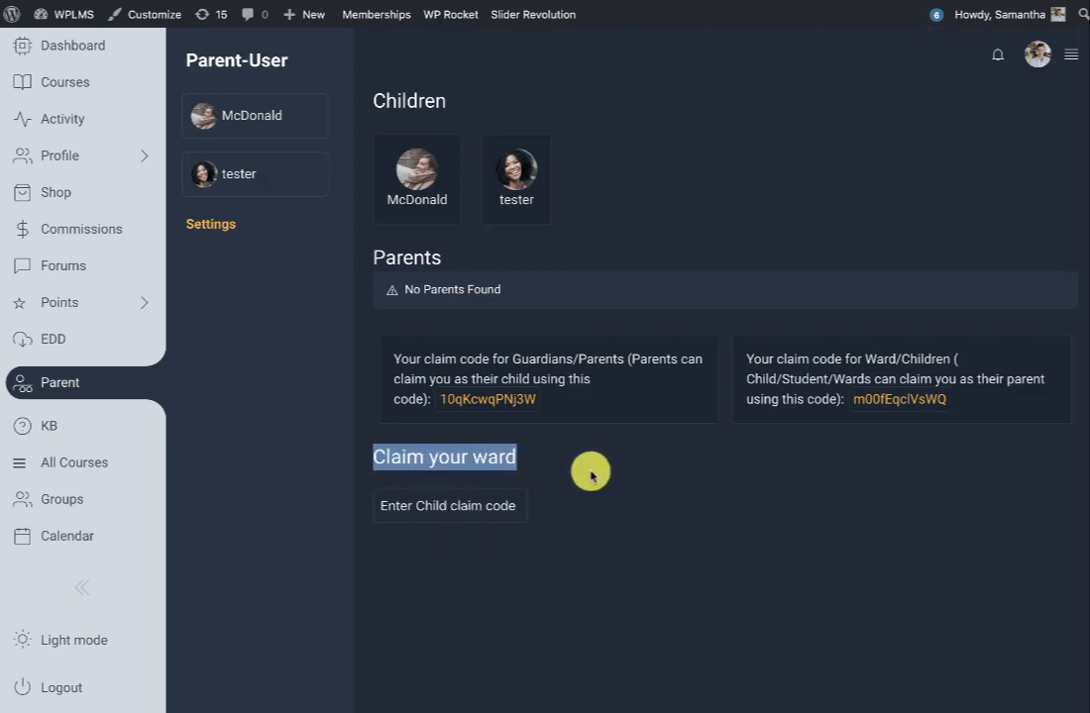
pyautogui.click(589, 472)
pyautogui.moveTo(382, 458); pyautogui.dragTo(540, 458)
pyautogui.click(430, 520)
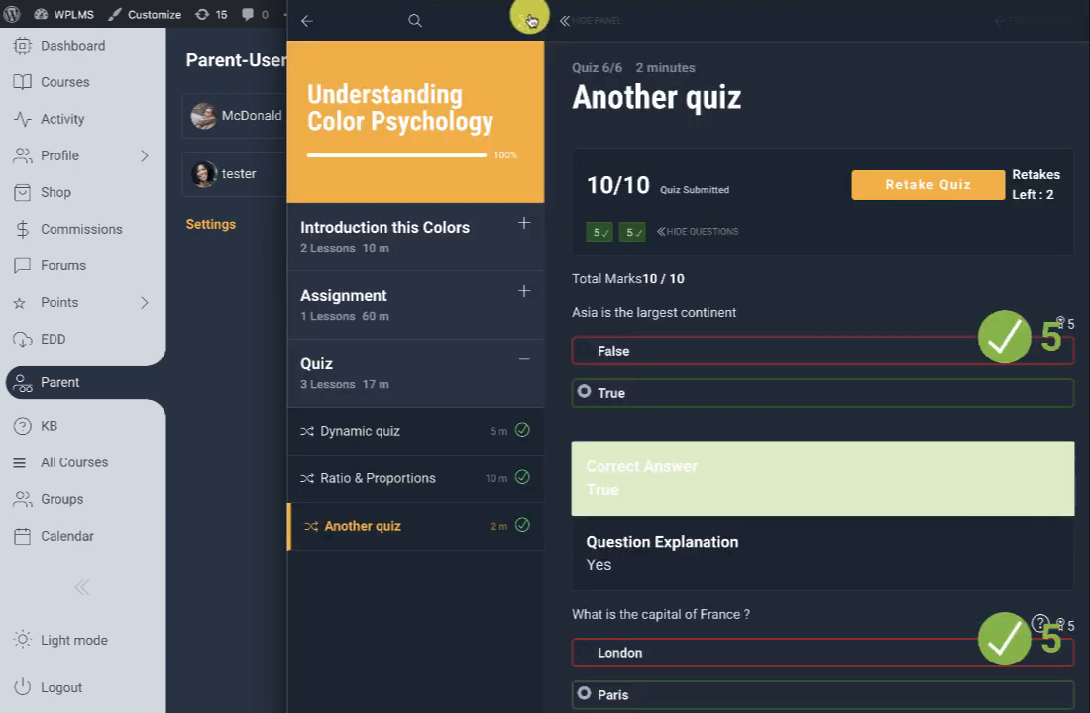
# - Leave the child's course, open the child's profile settings and select the code under Parent Claim Code
pyautogui.click(303, 20)
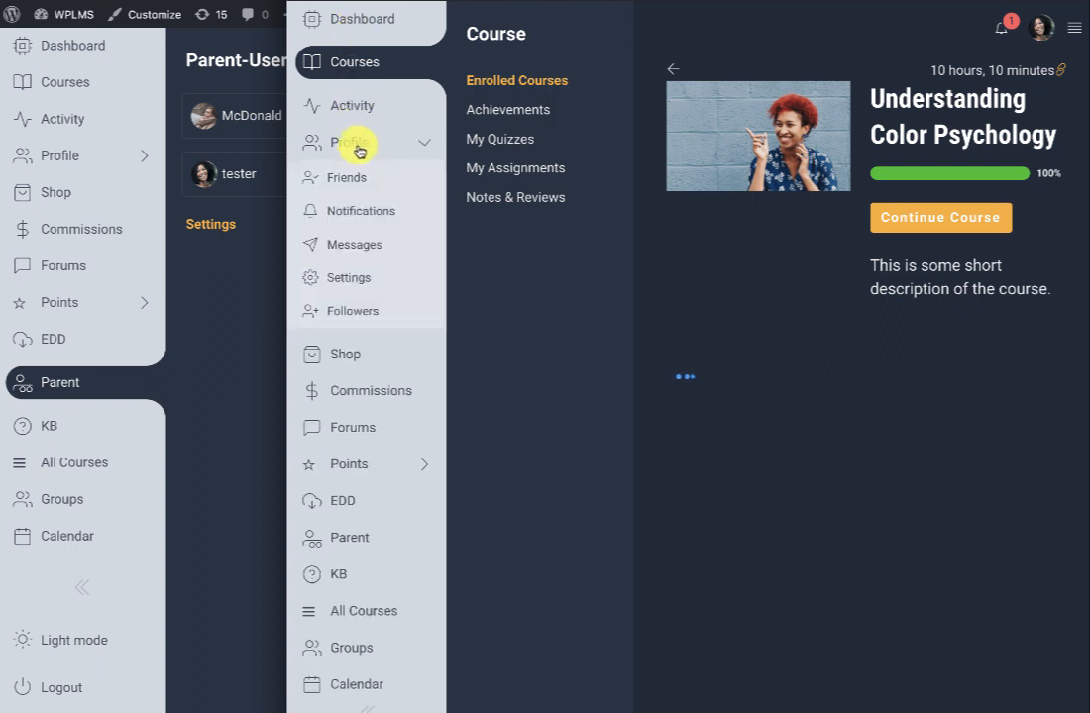
pyautogui.click(354, 142)
pyautogui.click(406, 141)
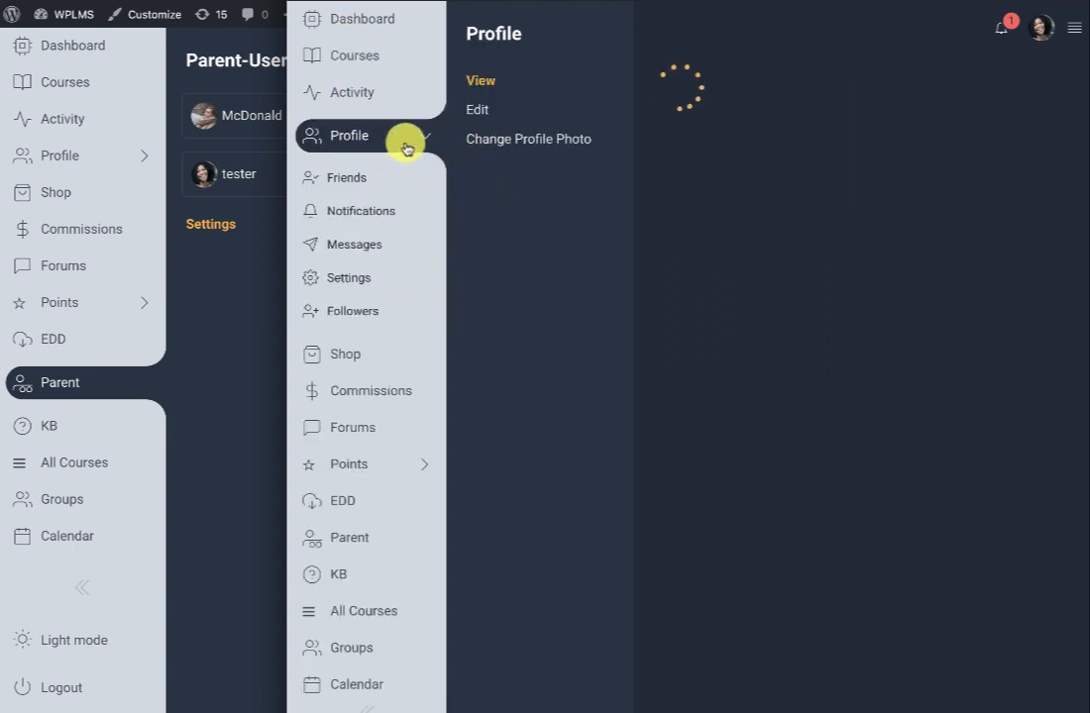
pyautogui.click(328, 278)
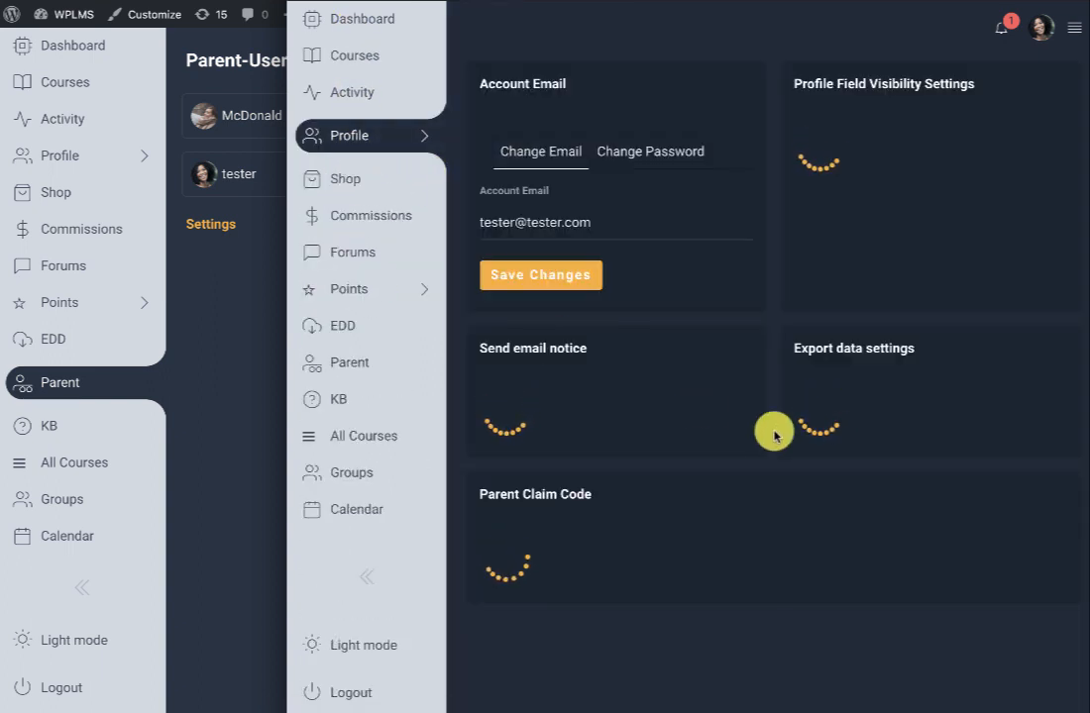
pyautogui.scroll(-5, 711, 502)
pyautogui.scroll(-10, 711, 502)
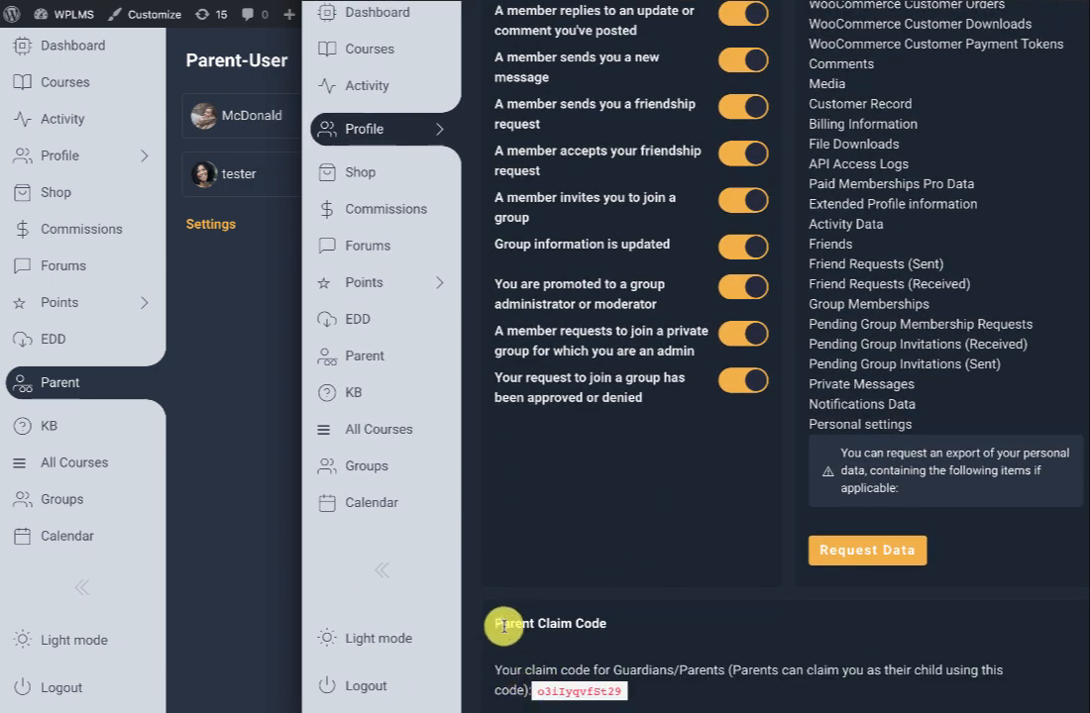
pyautogui.moveTo(495, 623); pyautogui.dragTo(606, 624)
pyautogui.doubleClick(557, 694)
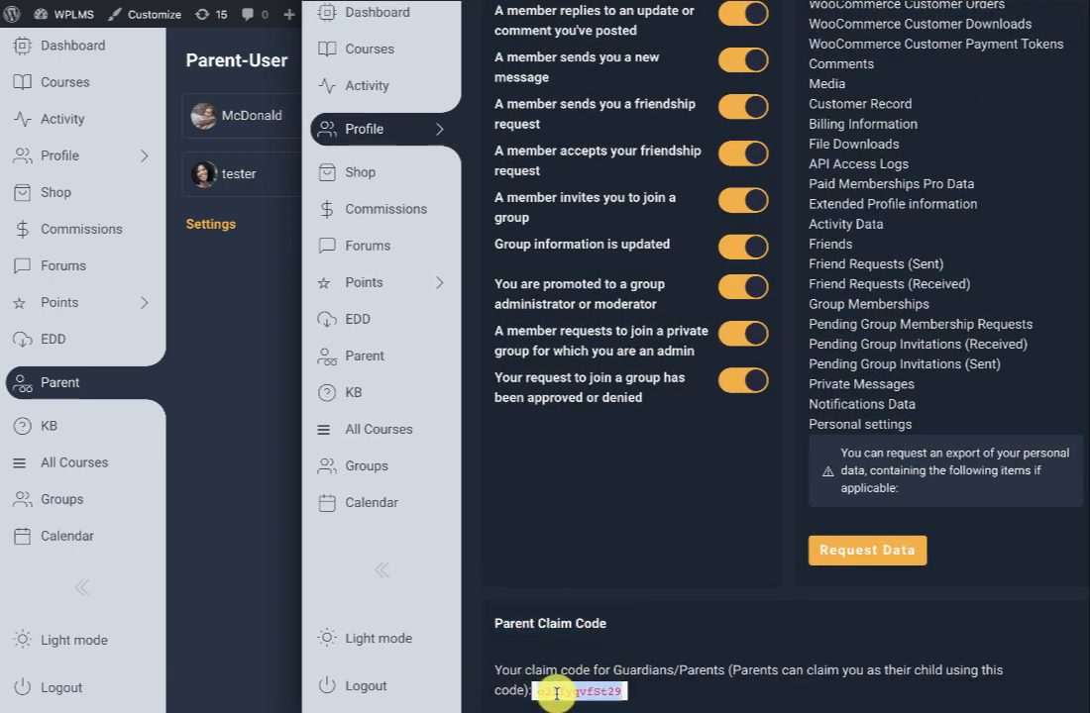
# - Return to the parent account and remove the tester child from its Children list
pyautogui.click(238, 337)
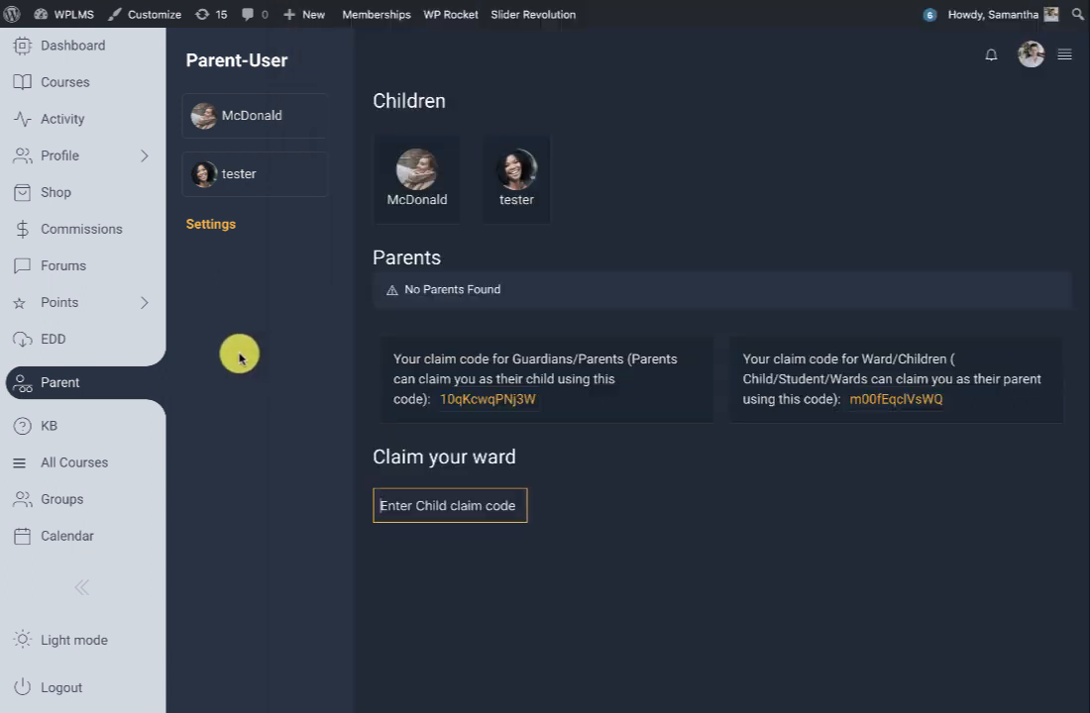
pyautogui.click(541, 149)
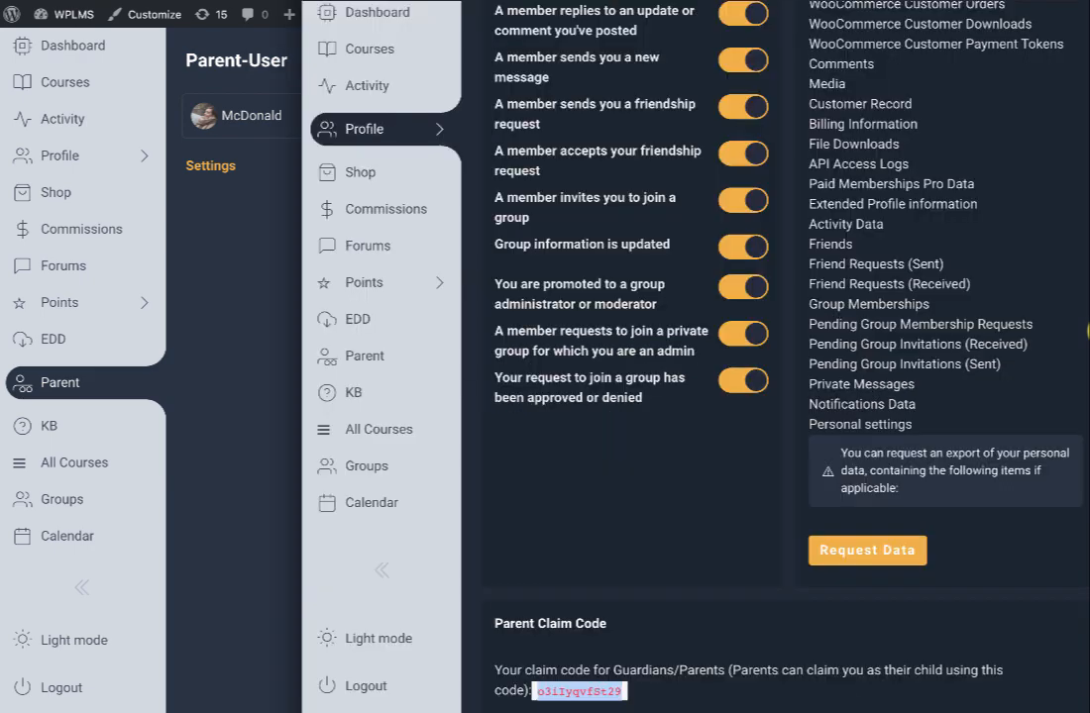
# - Copy the child's claim code into the Claim your ward field, claim the child and open that child's dashboard
pyautogui.rightClick(573, 691)
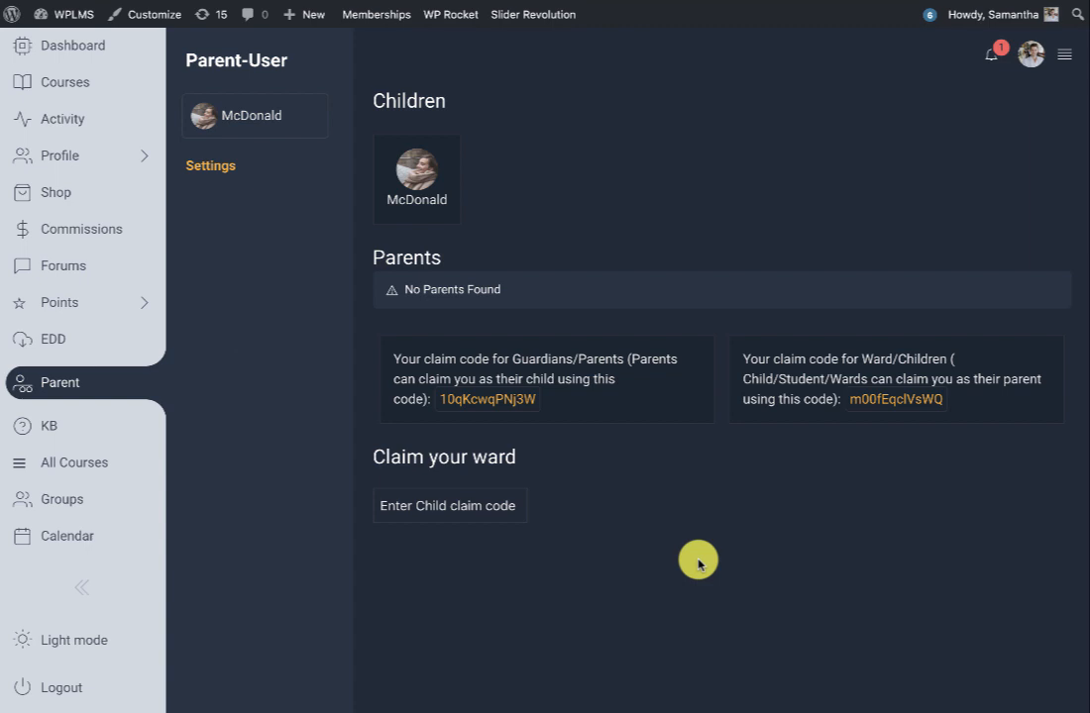
pyautogui.click(438, 506)
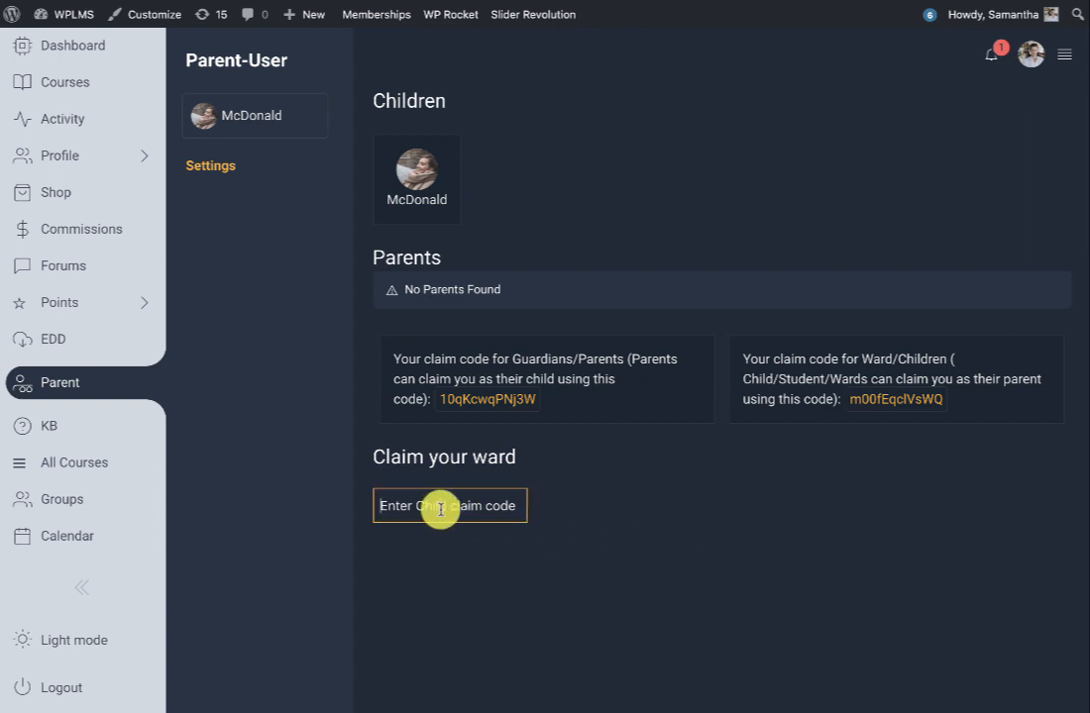
pyautogui.rightClick(441, 506)
pyautogui.click(483, 614)
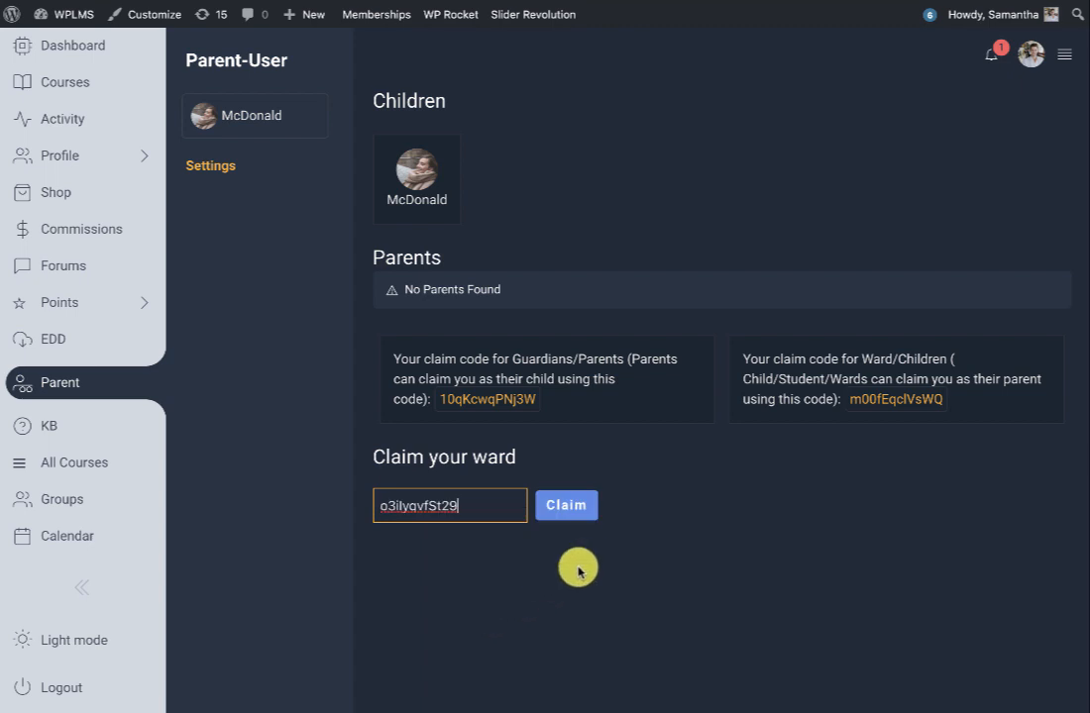
pyautogui.click(561, 504)
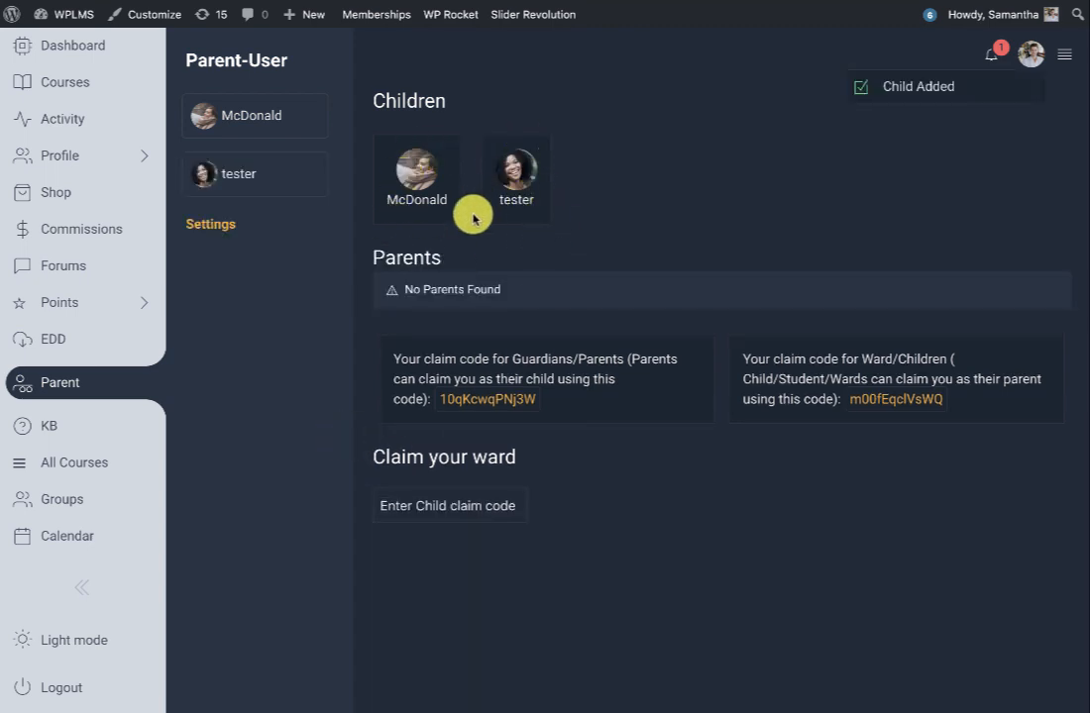
pyautogui.click(243, 178)
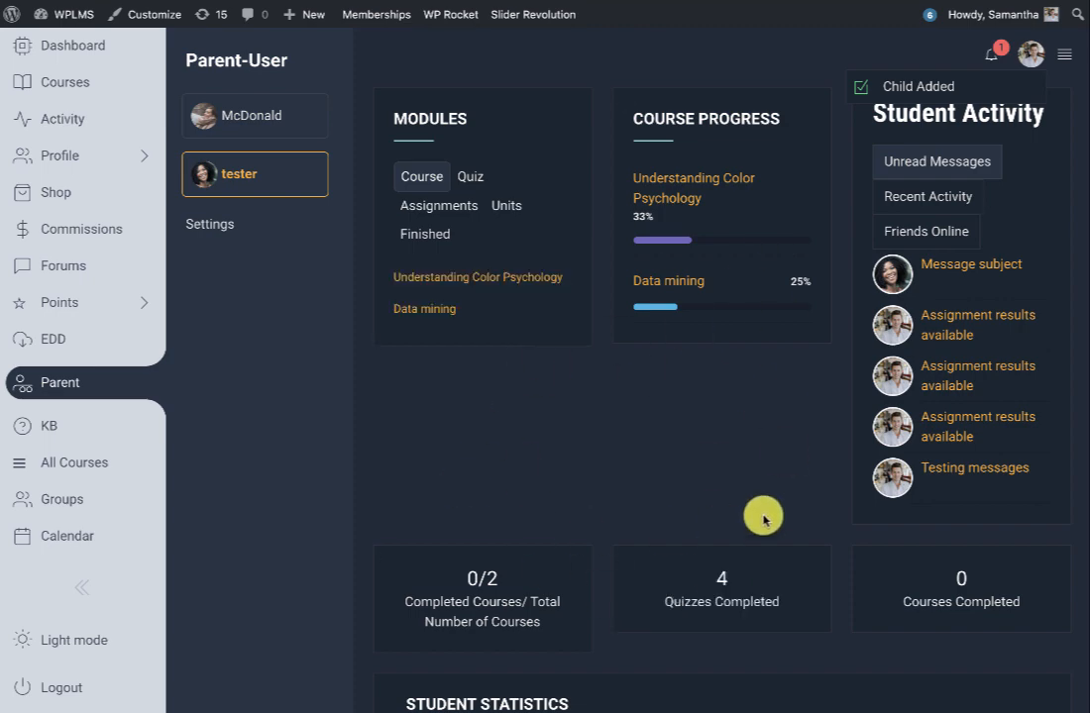
# - Switch to the site's widgets page and review the dashboard widgets assigned to the Parent Sidebar
pyautogui.hotkey('ctrl', 'f')
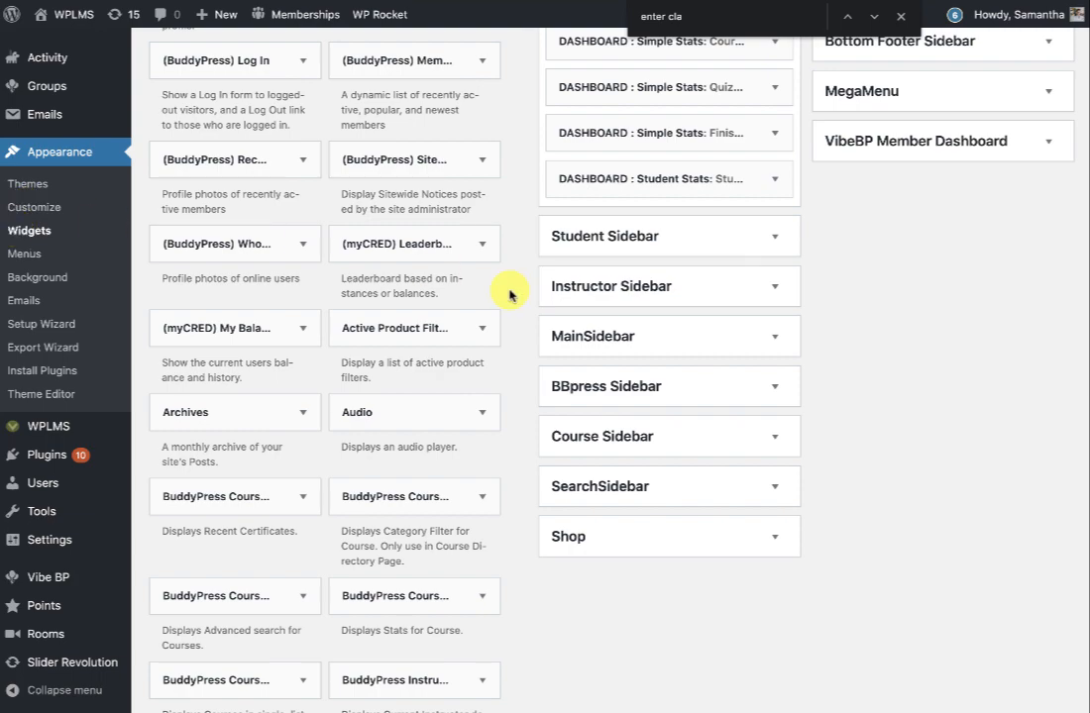
pyautogui.scroll(6, 508, 292)
pyautogui.scroll(-4, 694, 353)
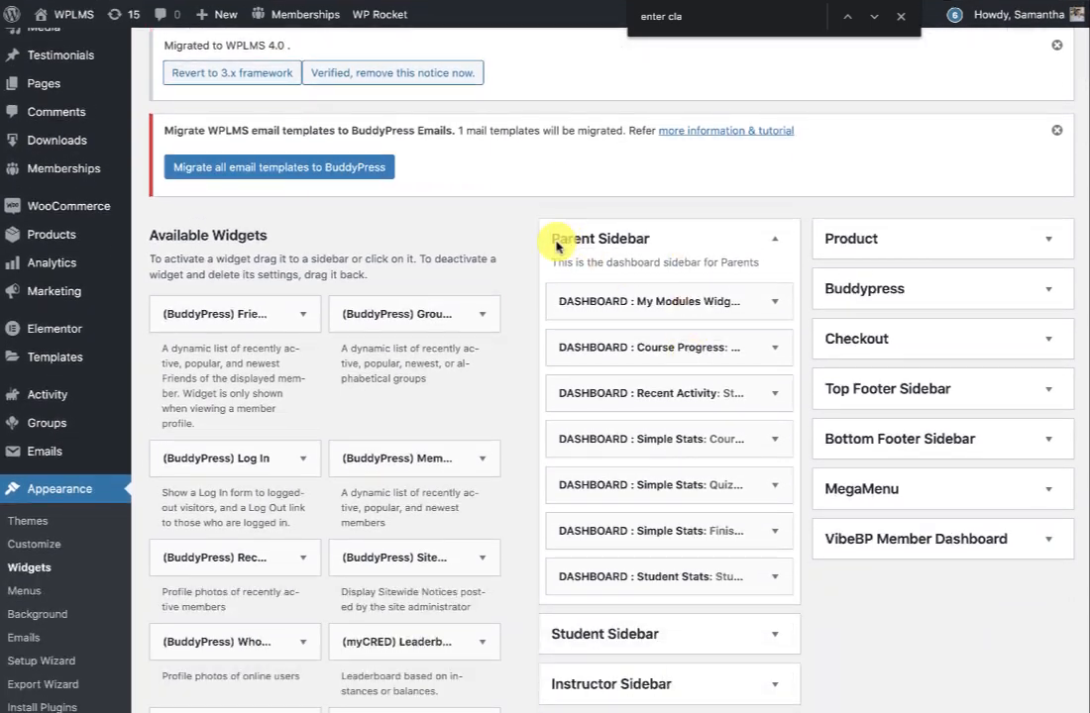